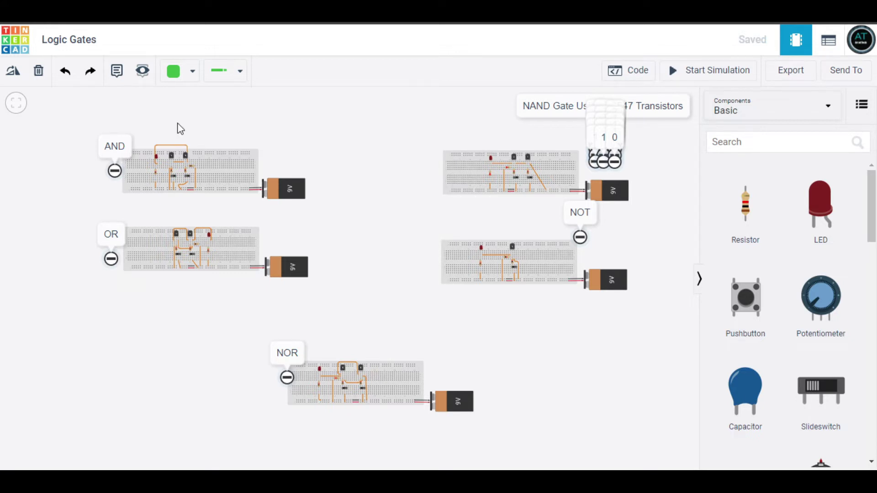
Step: Zoom into the OR breadboard, then zoom out, pan right and zoom in on the NOT gate breadboard
scroll(180, 243, "up", 3)
scroll(187, 244, "up", 3)
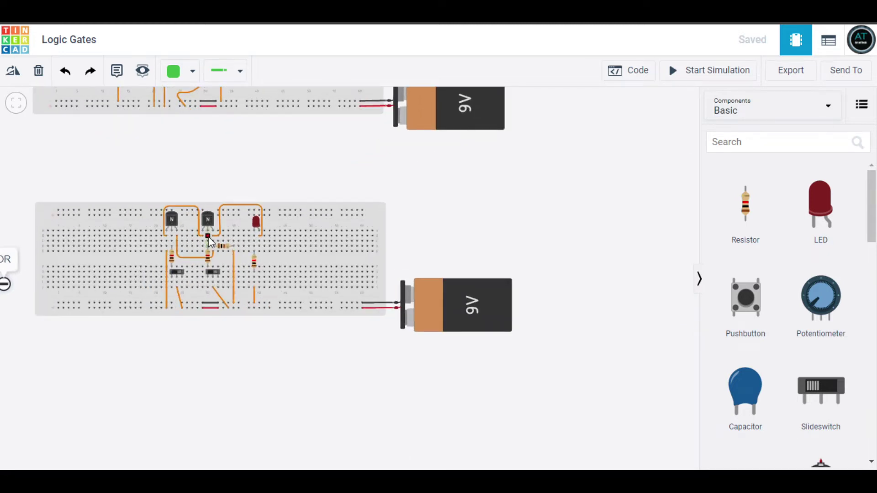
scroll(209, 242, "up", 4)
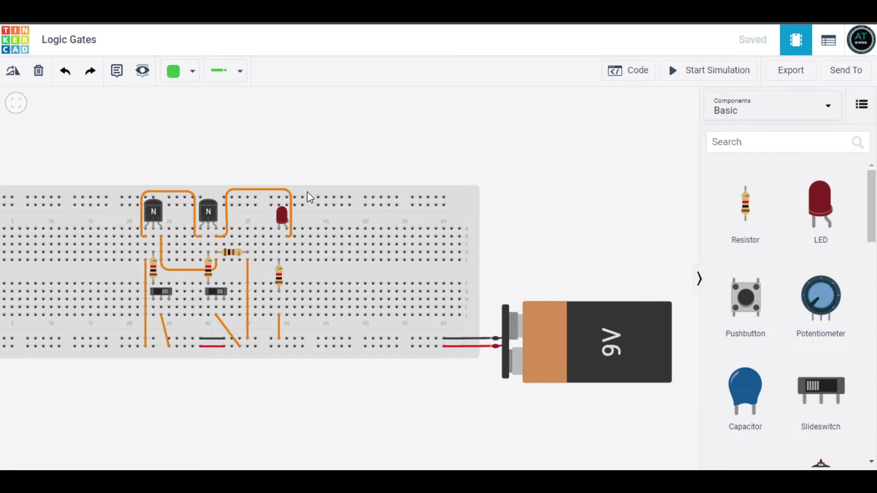
scroll(321, 173, "down", 1)
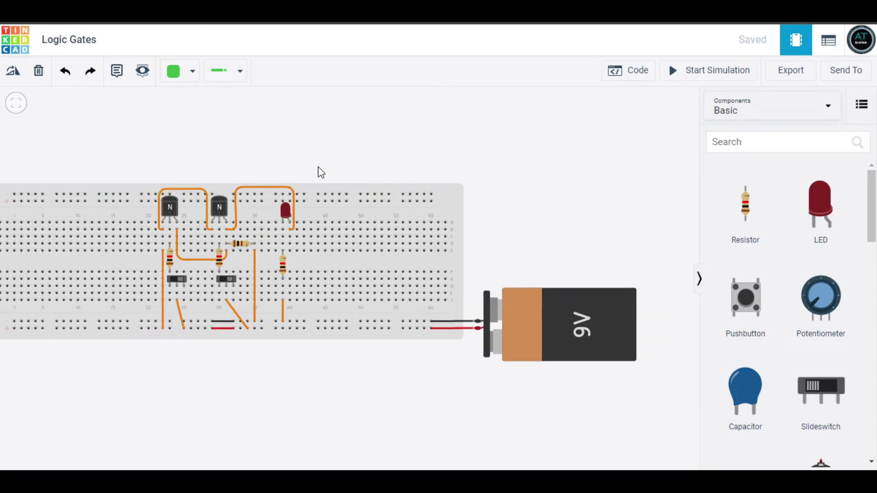
scroll(343, 178, "down", 4)
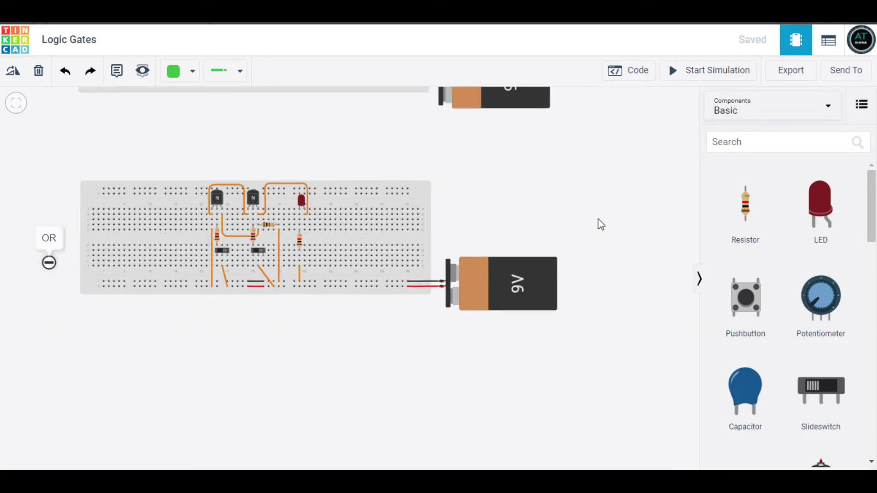
scroll(456, 221, "right", 10)
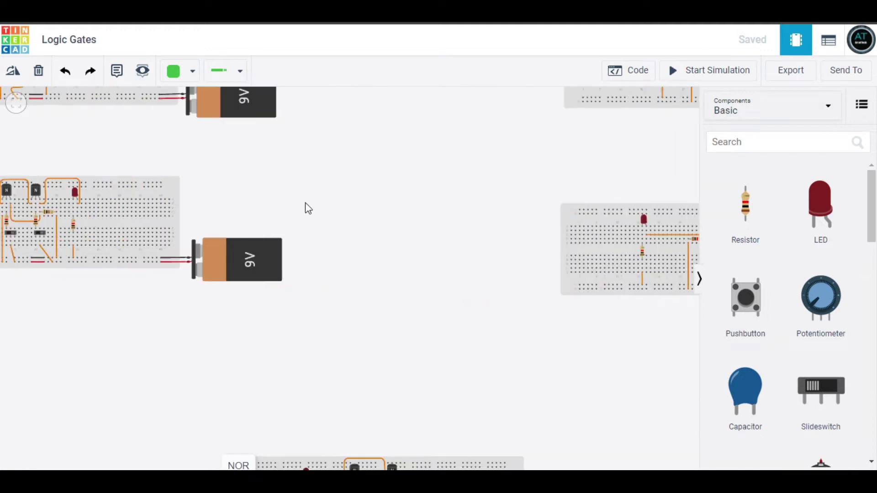
scroll(406, 343, "right", 6)
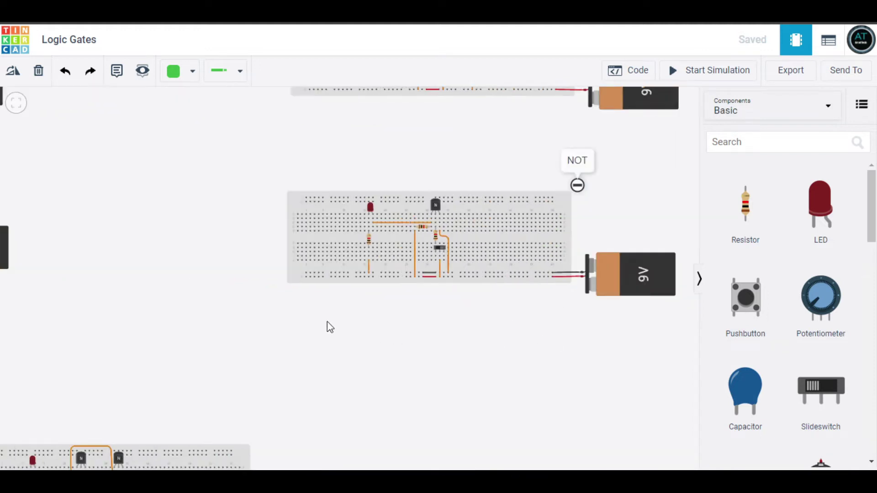
scroll(361, 246, "up", 3)
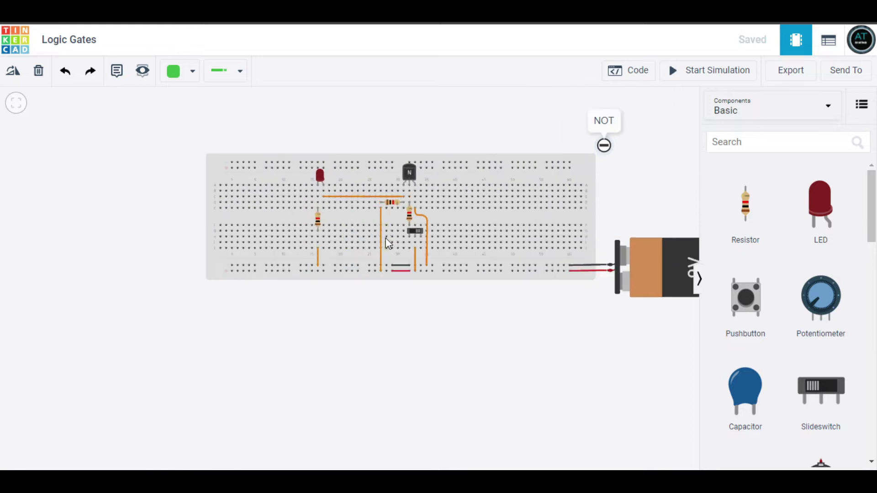
scroll(363, 236, "up", 3)
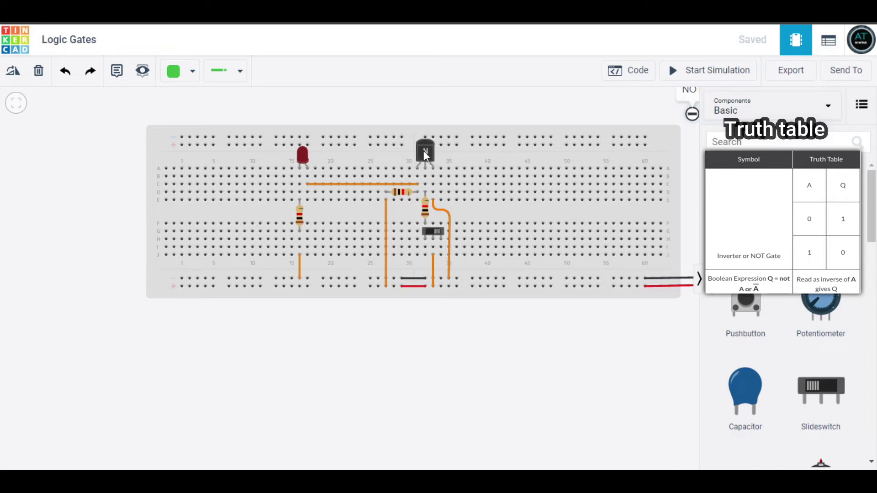
left_click(425, 153)
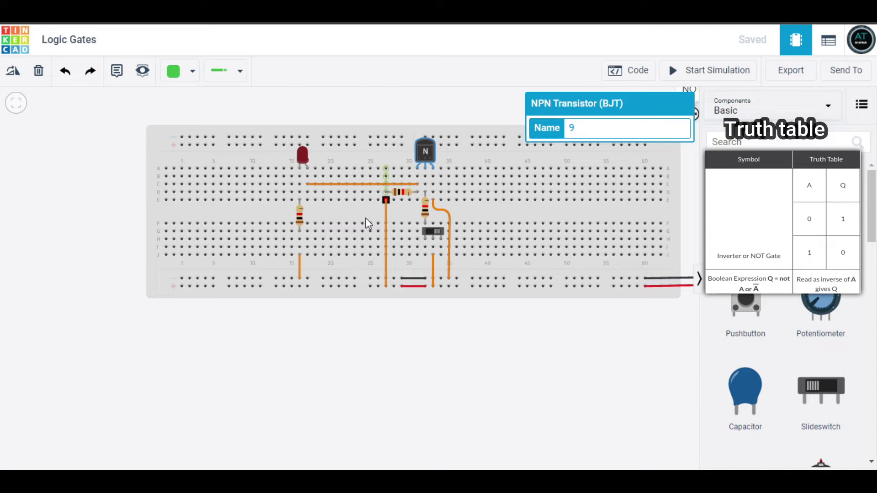
left_click(299, 219)
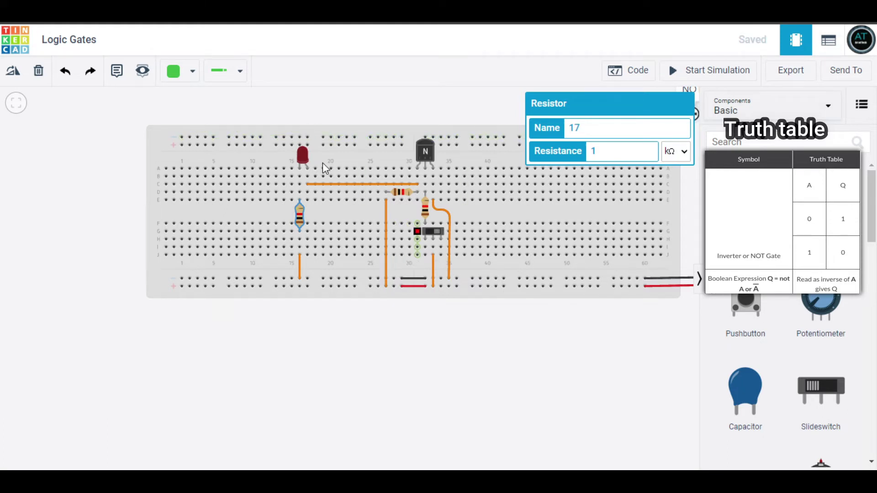
left_click(302, 157)
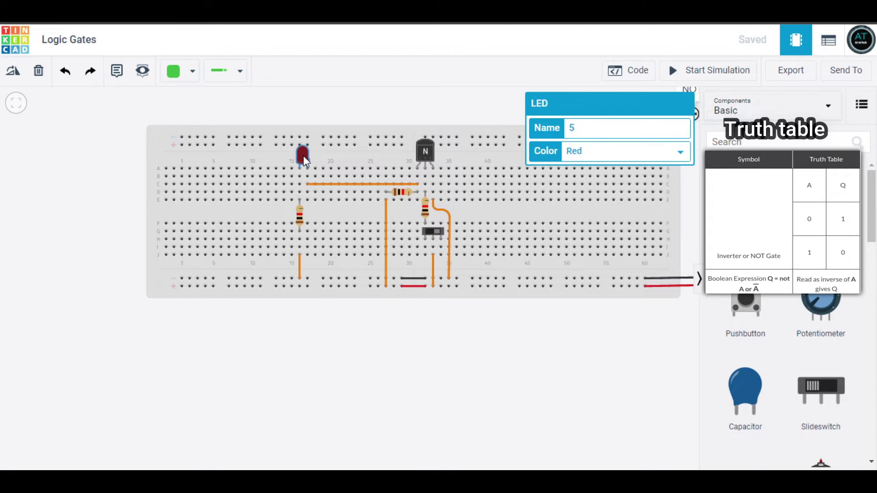
left_click(510, 349)
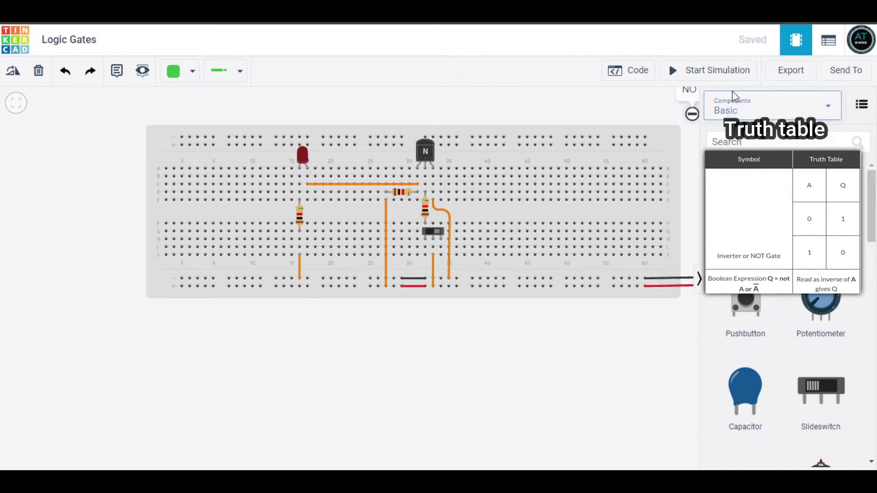
Step: Start the simulation and toggle the NOT gate's slide switch back and forth, watching the LED invert
left_click(692, 78)
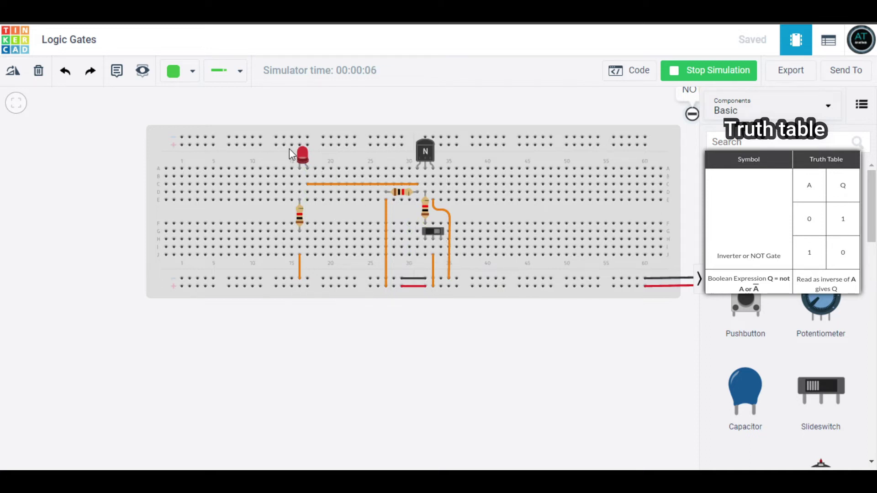
left_click(429, 232)
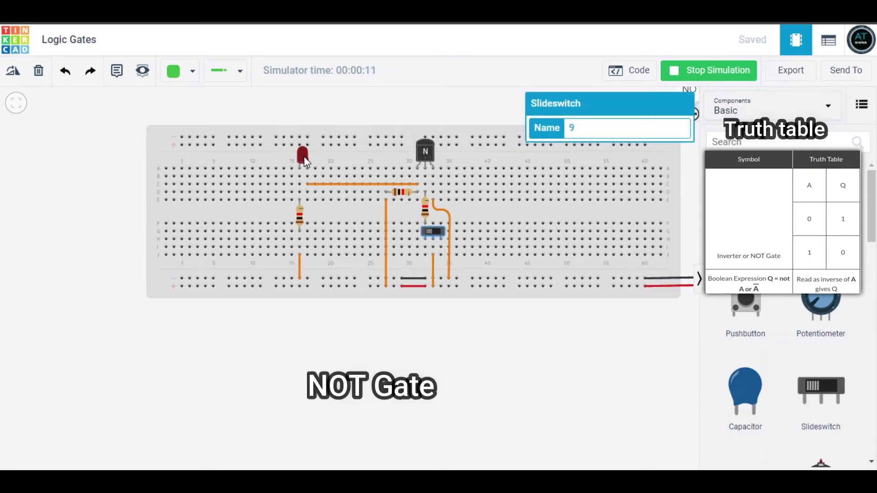
left_click(437, 238)
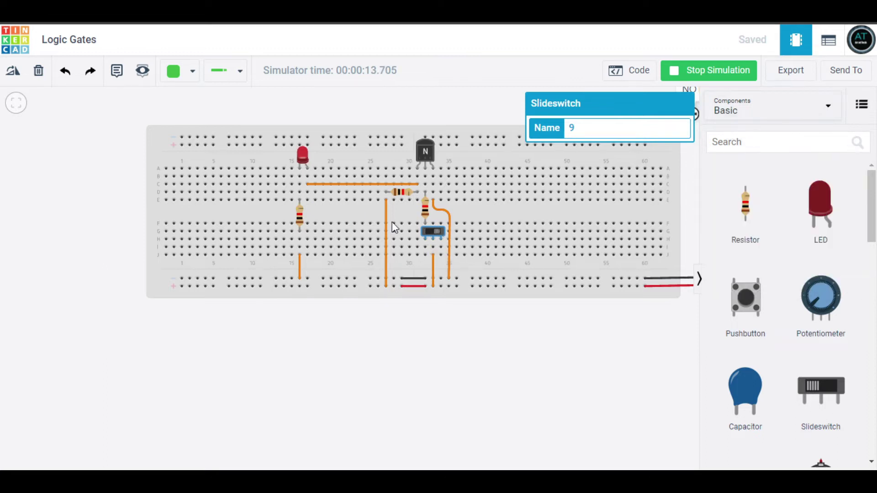
left_click(433, 233)
Step: Pan to the OR gate breadboard, zoom in, and inspect its 100 Ω resistor and red LED
scroll(433, 320, "down", 2)
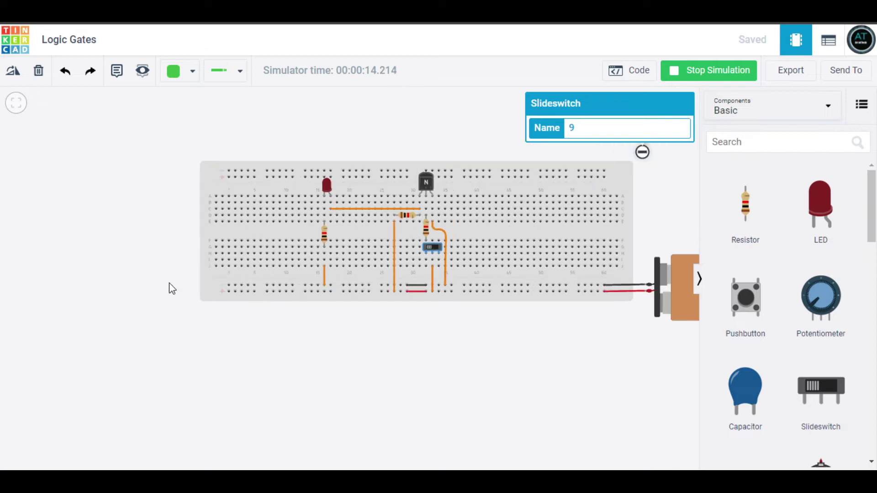
left_click_drag(172, 288, 523, 270)
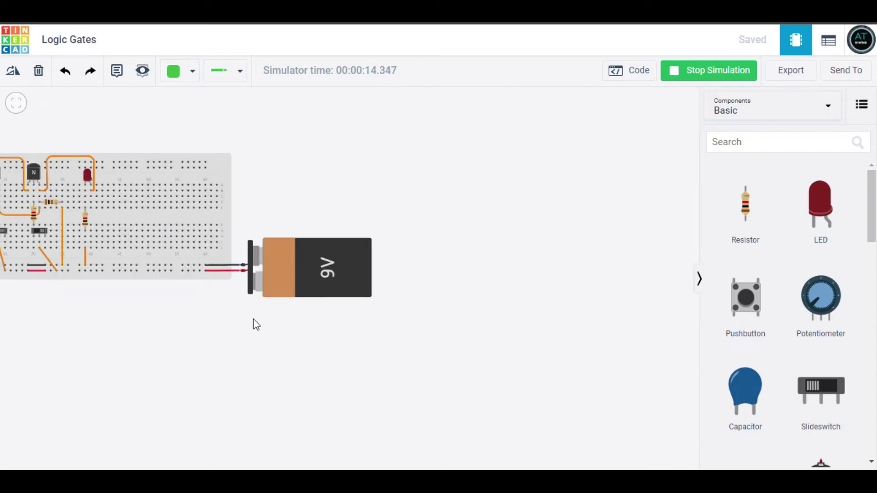
left_click_drag(531, 340, 541, 341)
left_click_drag(12, 299, 289, 315)
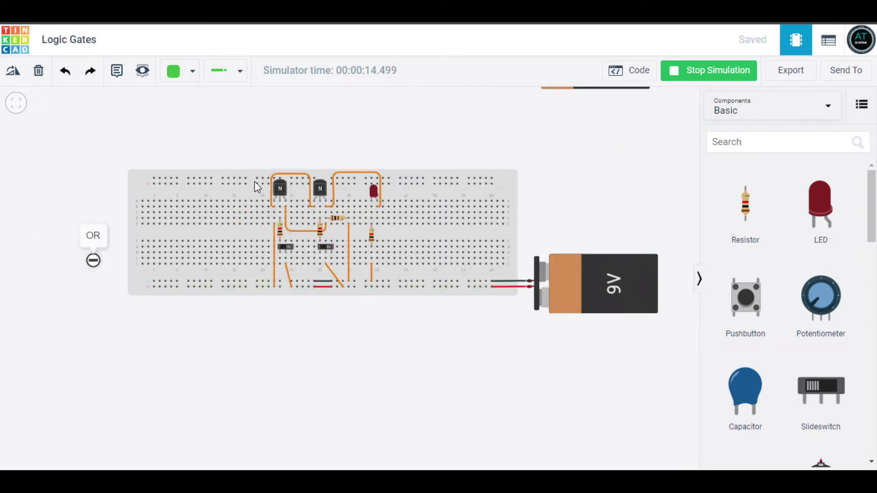
scroll(307, 182, "up", 2)
scroll(287, 198, "up", 1)
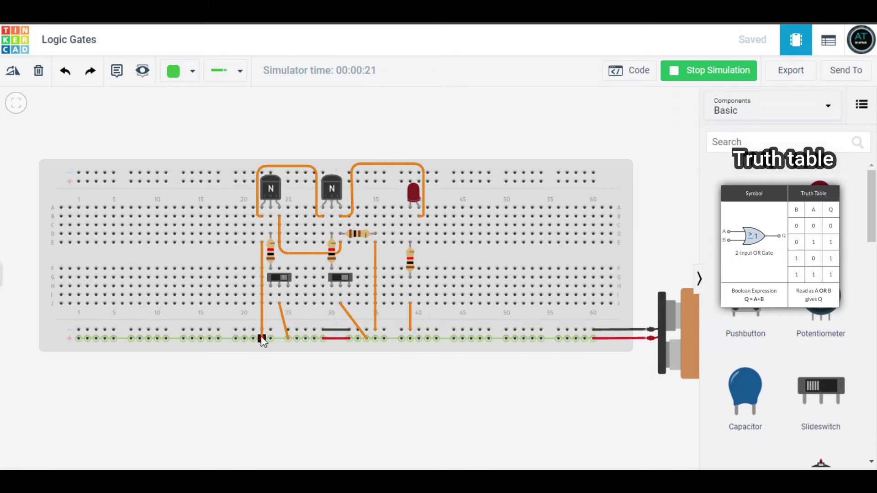
left_click(362, 235)
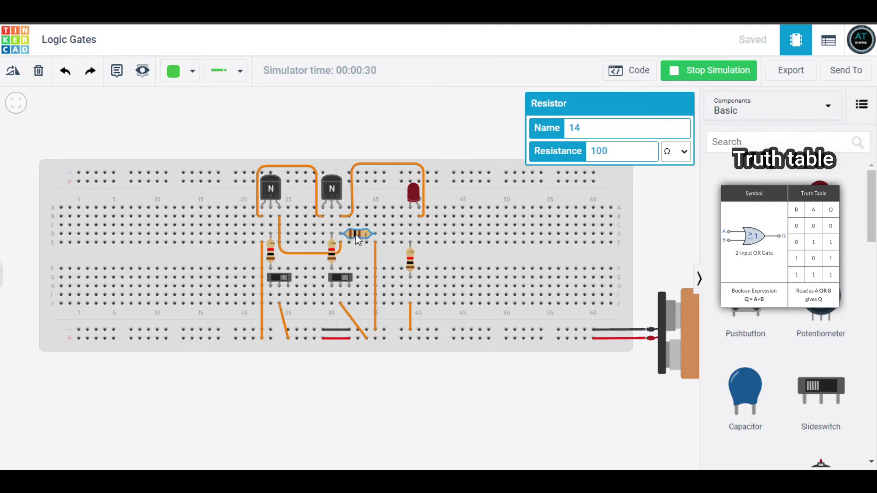
left_click(413, 188)
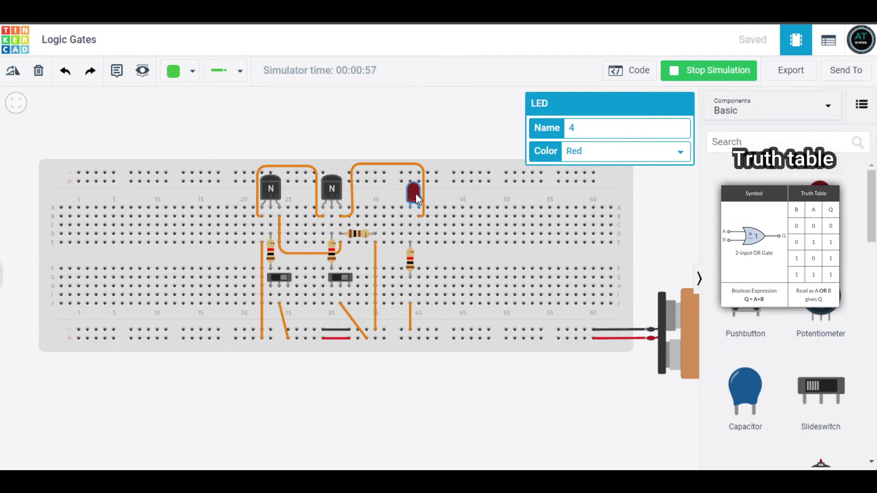
Step: Toggle OR gate input switches 7 and 8 on and off, confirming the red LED lights for either input
left_click(338, 280)
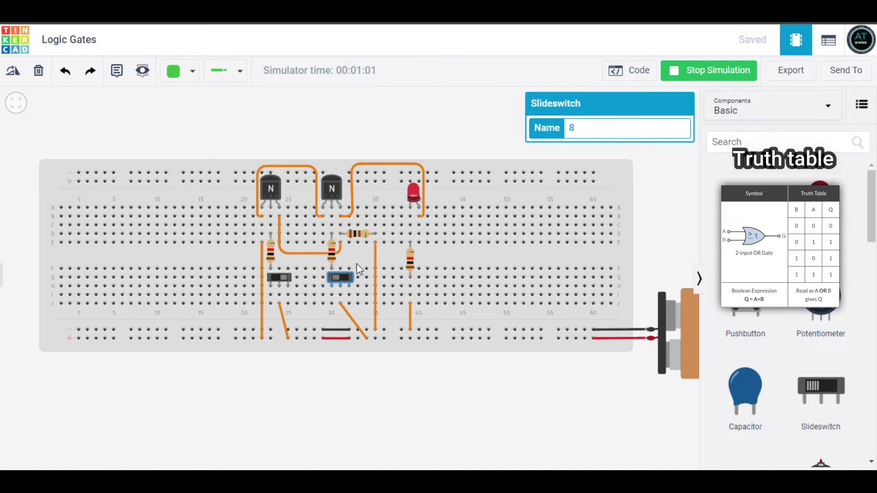
left_click(343, 278)
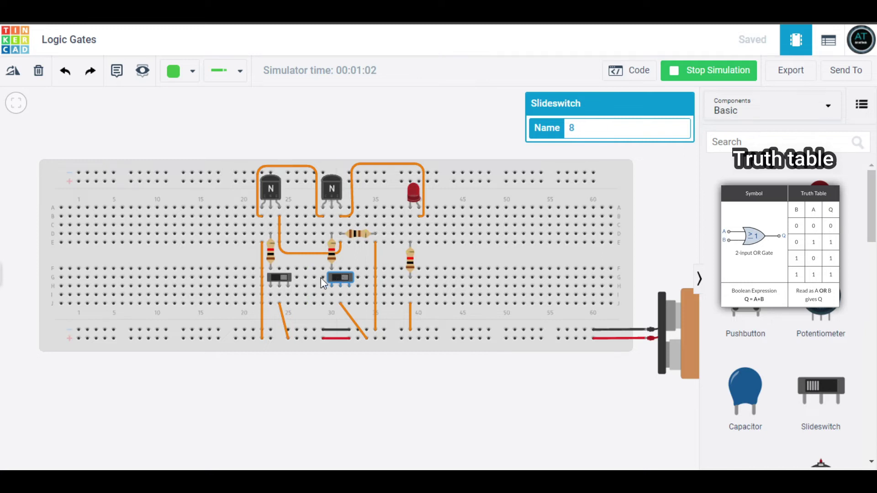
left_click(276, 279)
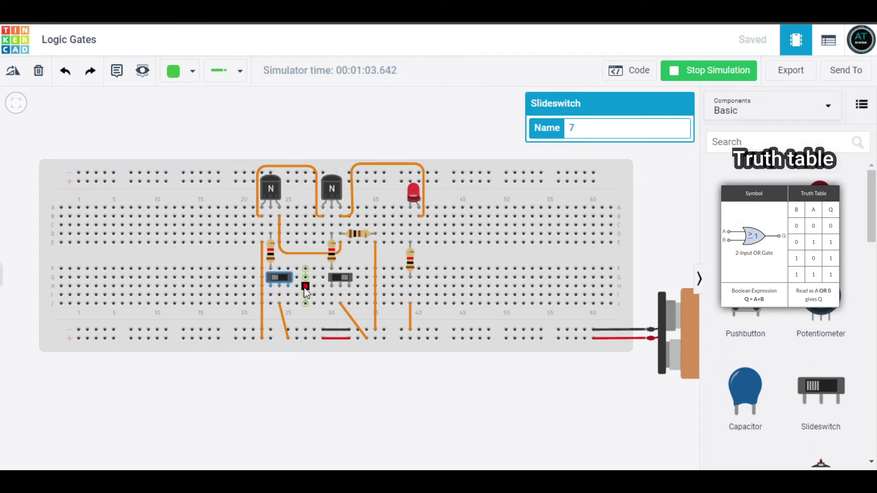
left_click(340, 279)
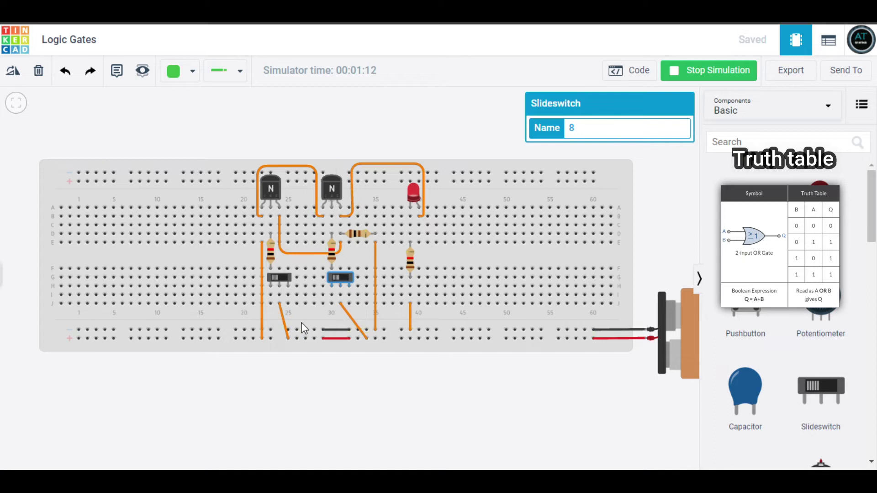
Step: Pan to the AND gate breadboard, zoom in and inspect its 100 Ω resistor
scroll(311, 292, "down", 2)
left_click_drag(329, 205, 335, 371)
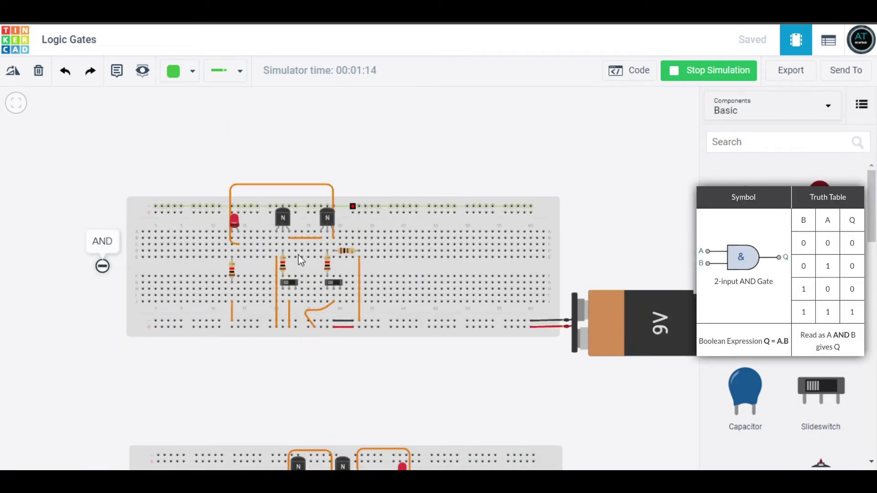
scroll(294, 261, "up", 2)
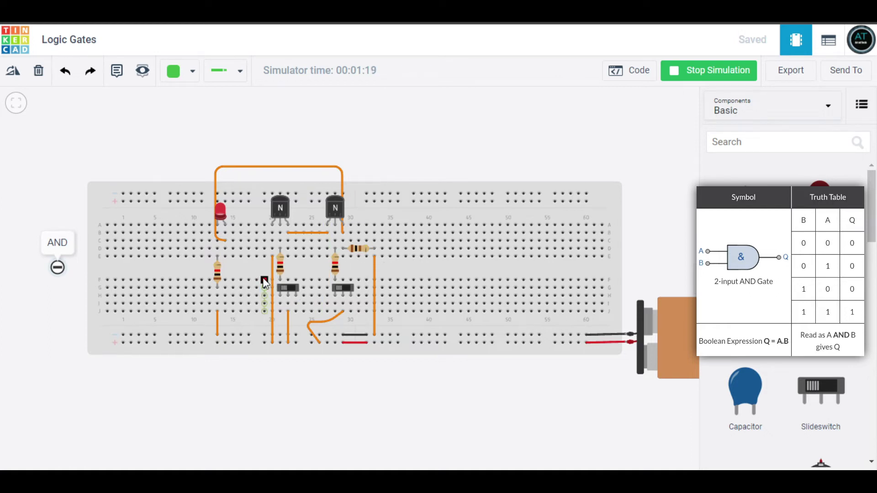
scroll(264, 276, "up", 1)
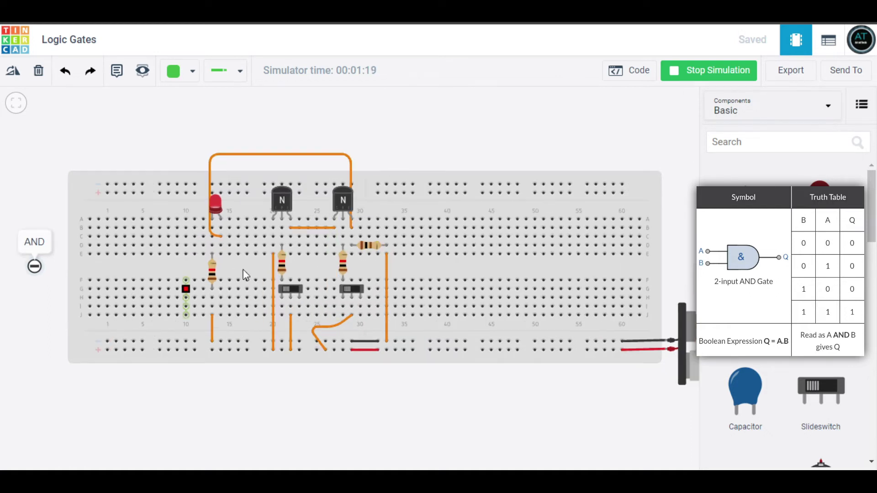
left_click(368, 245)
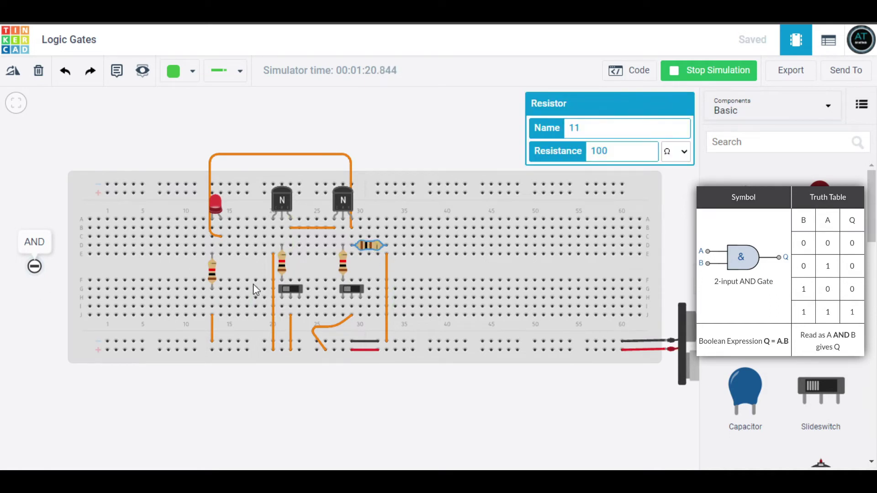
scroll(253, 286, "up", 1)
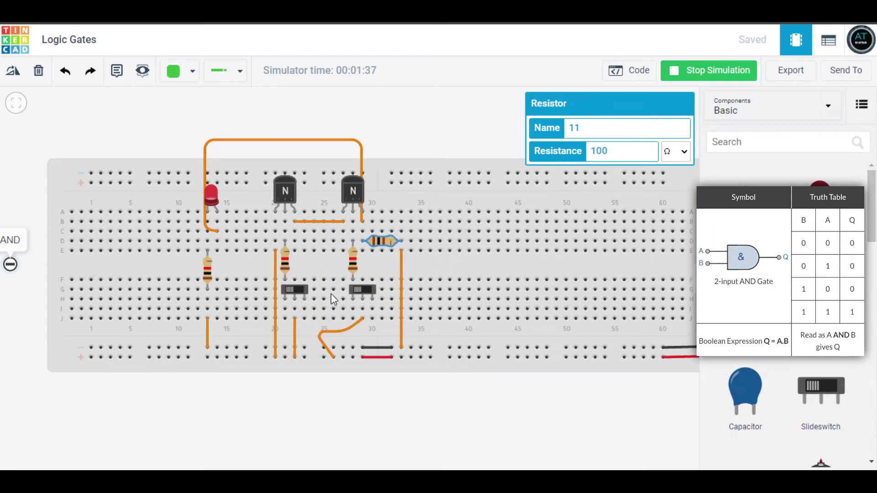
Step: Toggle AND input switches 5 and 6 through their combinations, checking the LED lights only when both are on
left_click(298, 290)
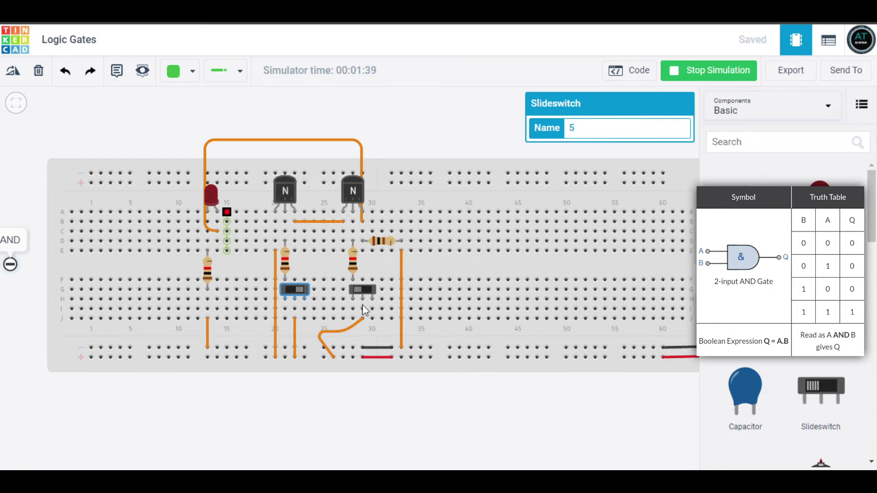
left_click(295, 290)
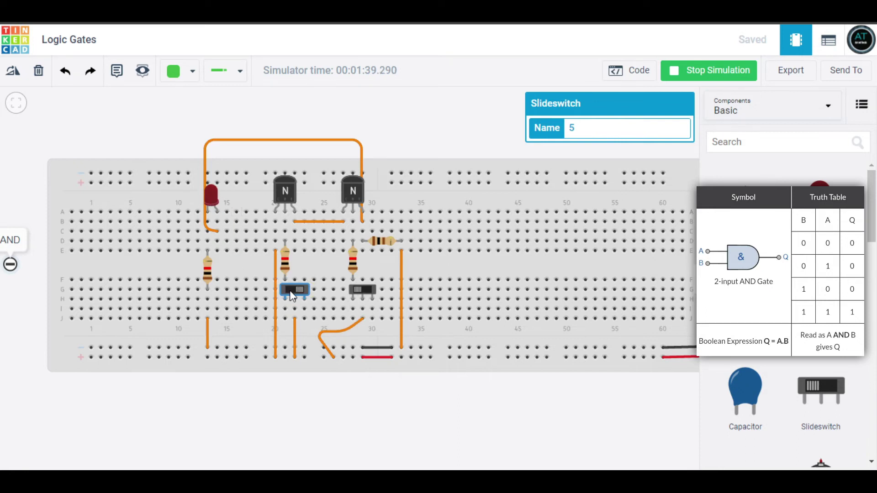
left_click(365, 293)
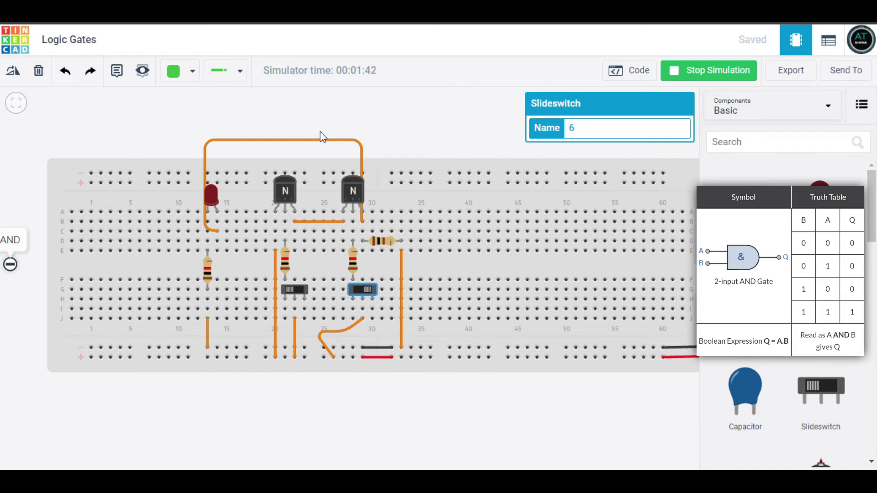
left_click(297, 289)
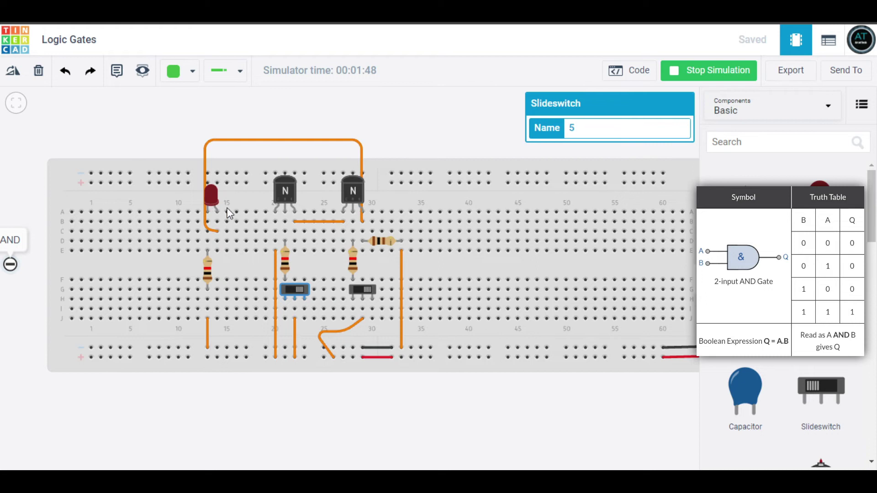
left_click(288, 287)
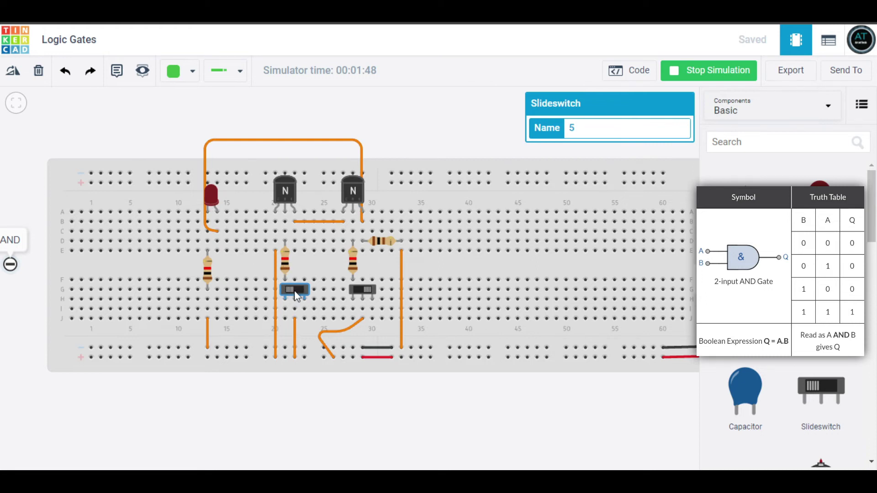
left_click(364, 291)
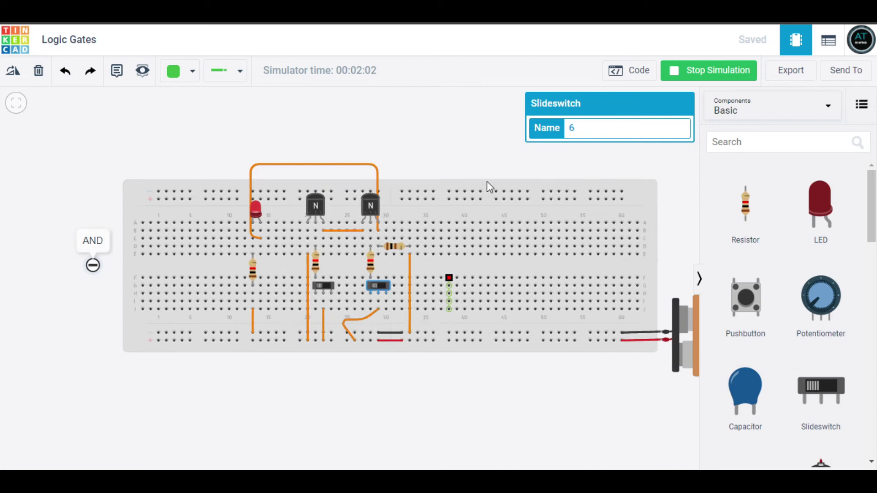
Step: Zoom out and pan across the canvas to centre the two-BC547 NAND gate breadboard and its truth table
scroll(487, 182, "down", 2)
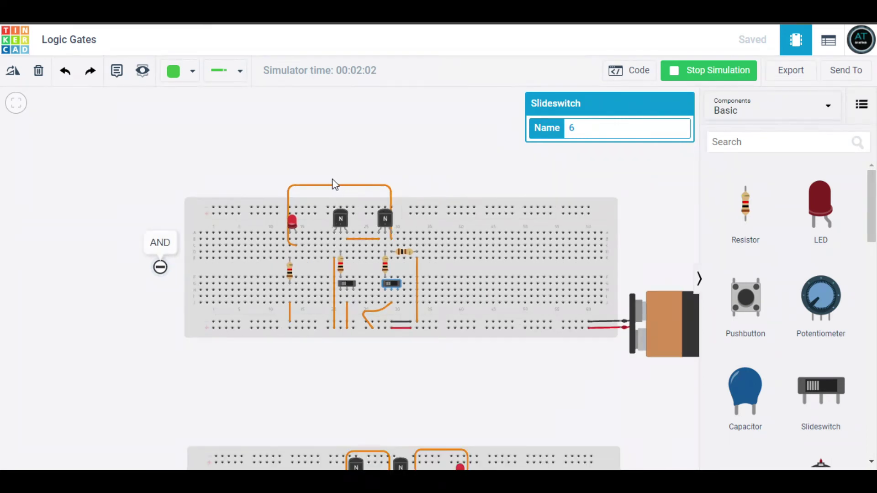
left_click_drag(333, 182, 241, 188)
left_click_drag(595, 223, 419, 207)
left_click_drag(609, 210, 338, 214)
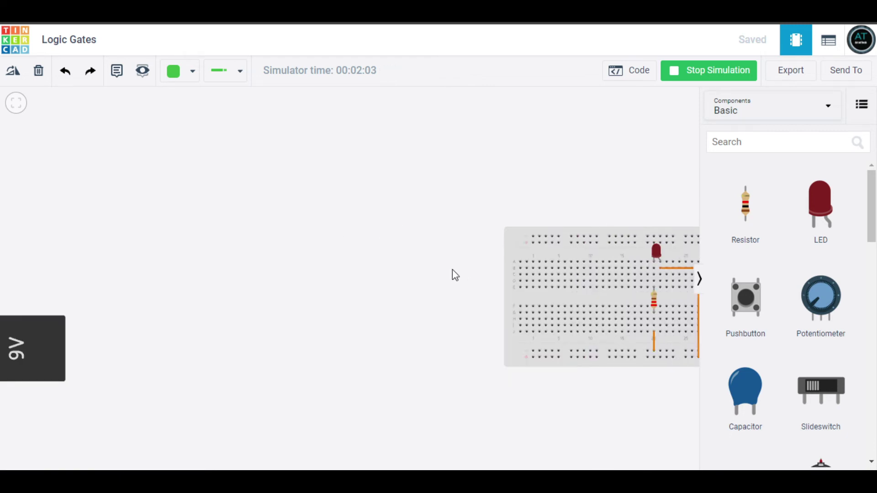
left_click_drag(365, 306, 344, 305)
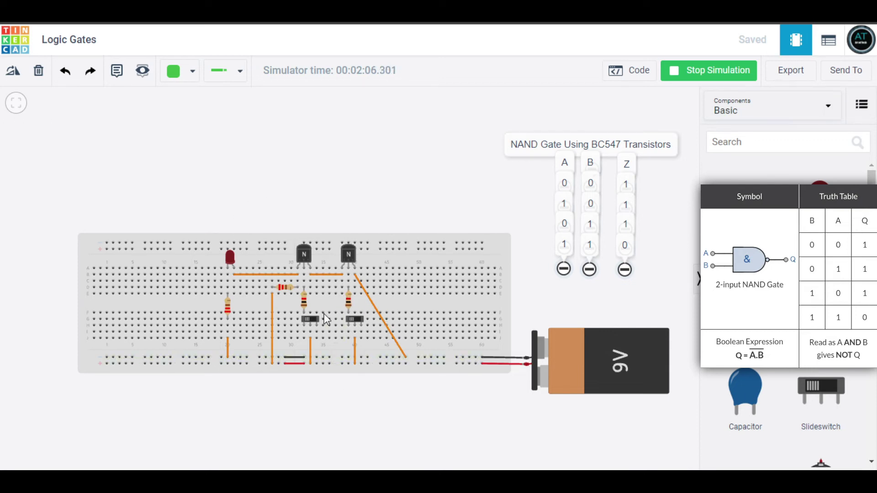
Step: Zoom in and read the NAND LED resistor at 220 Ω and the column-32 resistor at 1 kΩ
scroll(344, 312, "up", 1)
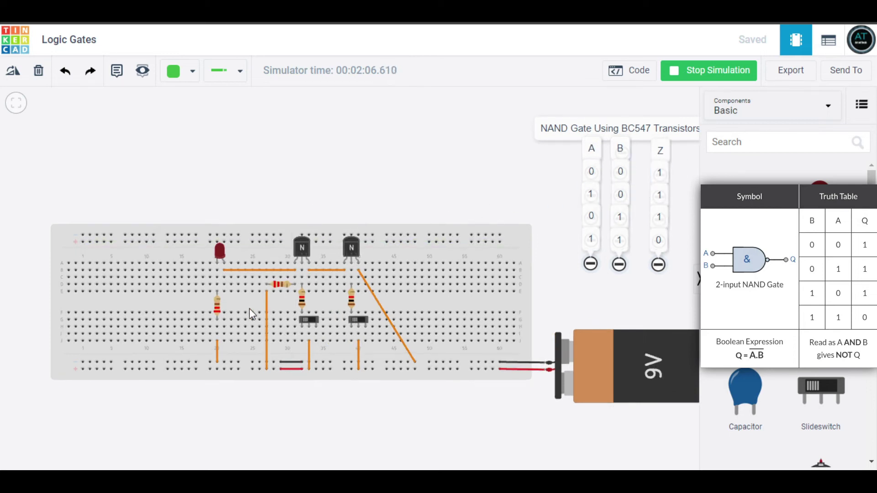
scroll(273, 371, "up", 1)
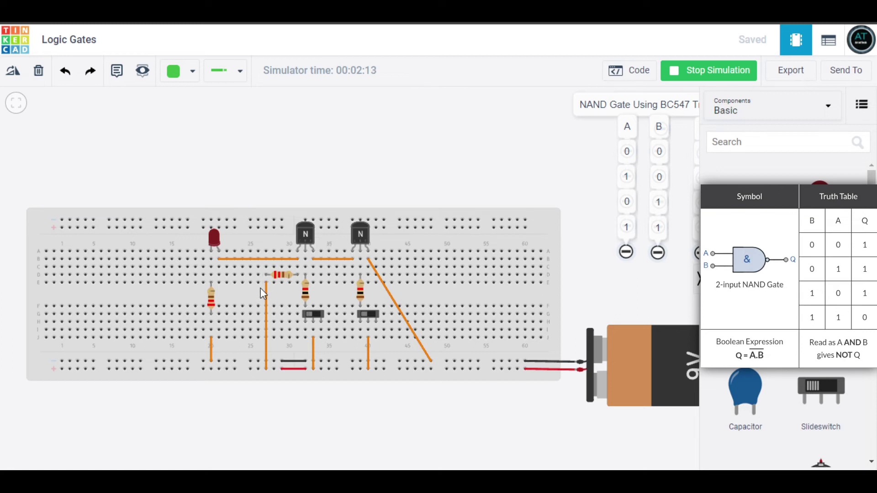
left_click(212, 302)
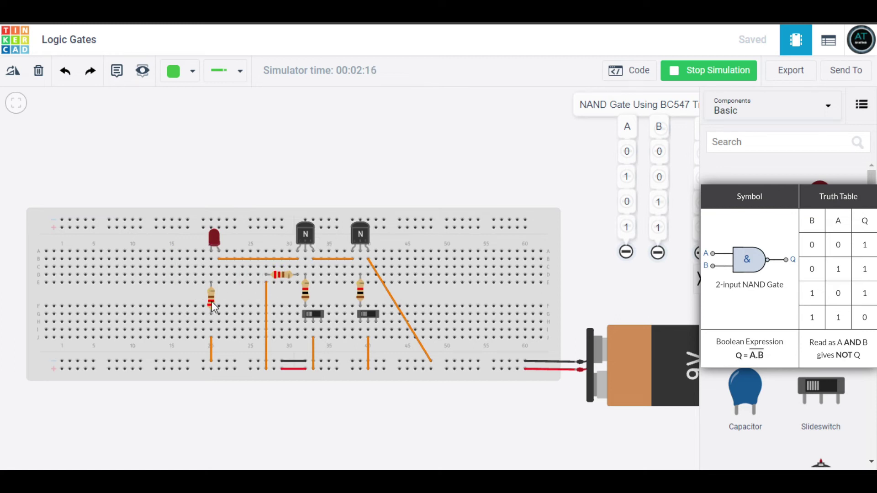
left_click(305, 290)
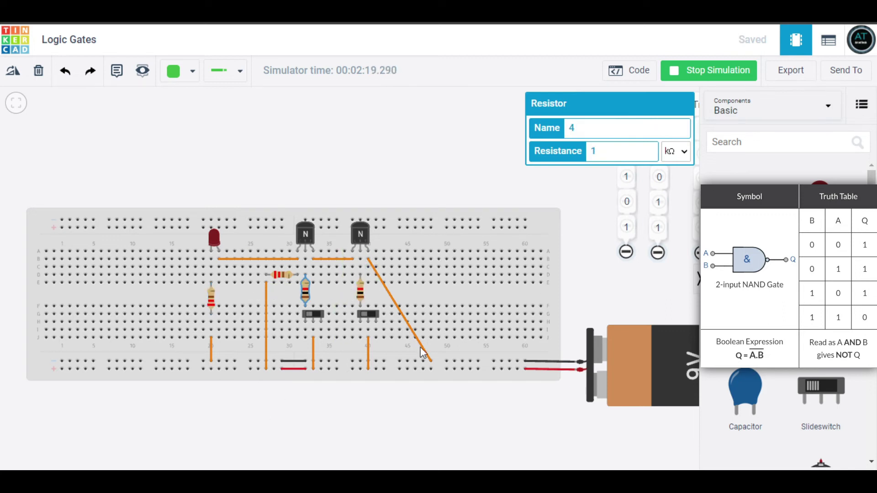
scroll(310, 313, "up", 3)
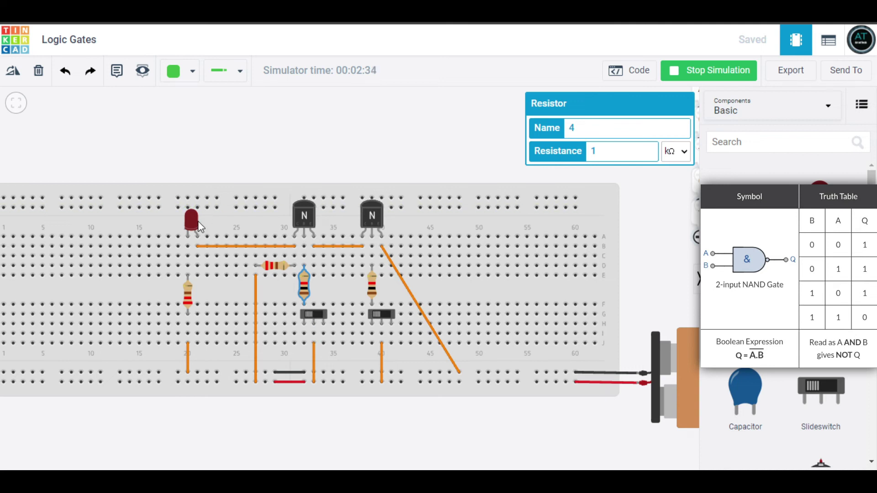
Step: Flip NAND input switches 3 and 4 through their combinations, checking the LED against the NAND truth table
left_click(320, 319)
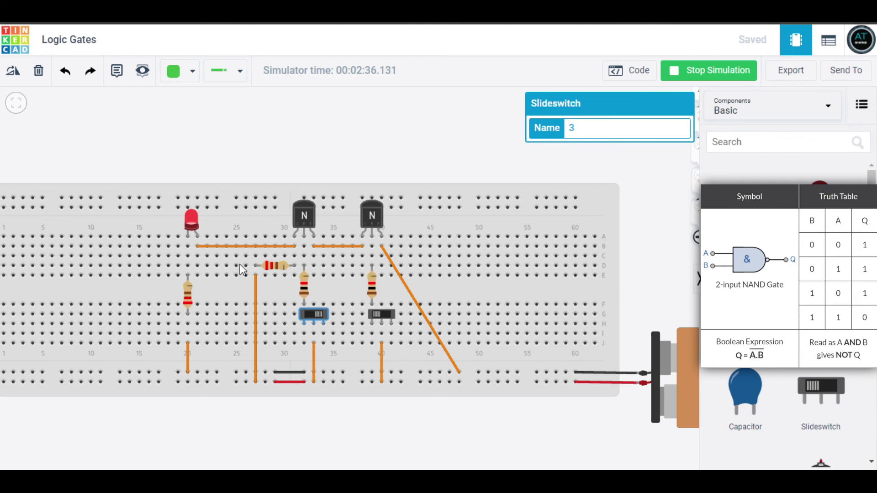
left_click(308, 315)
left_click(380, 314)
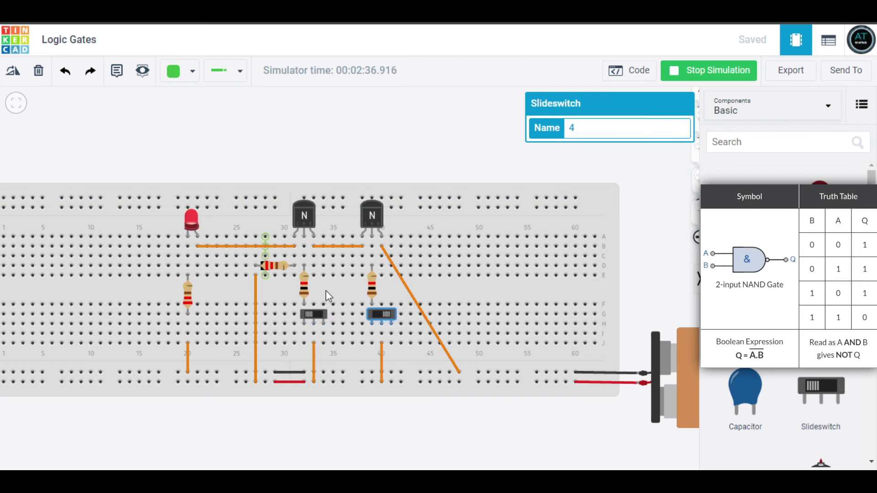
left_click(318, 316)
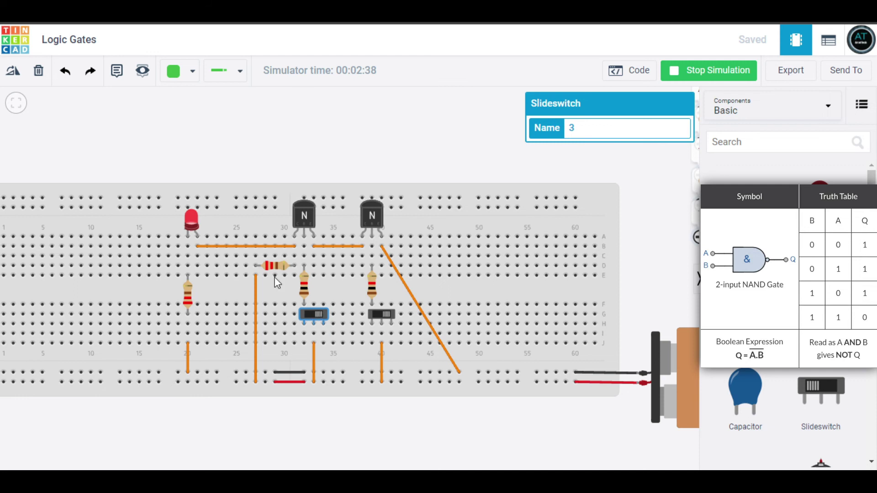
scroll(254, 457, "down", 2)
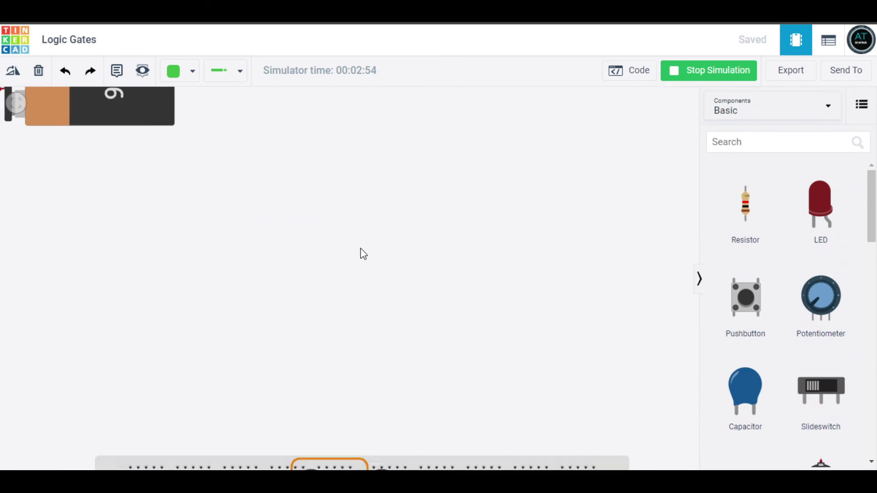
Step: Pan to the NOR breadboard, zoom in, and check the horizontal LED resistor reads 220 Ω
left_click_drag(407, 325, 483, 123)
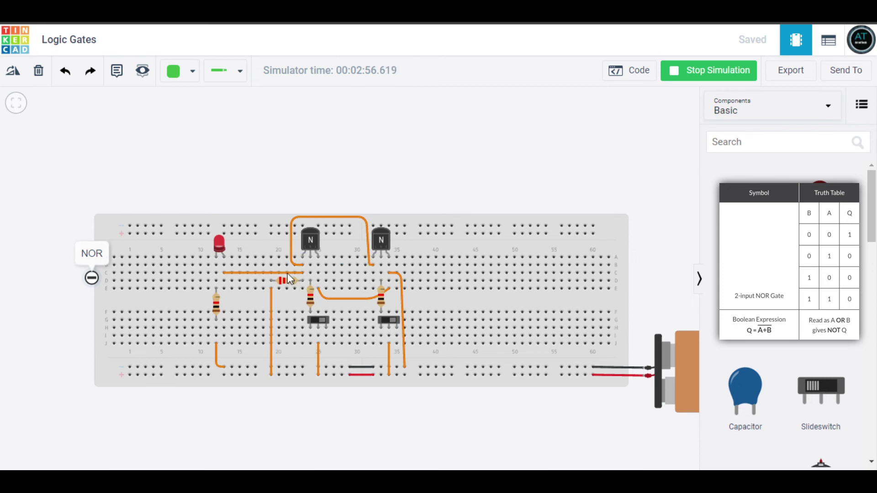
scroll(283, 270, "up", 1)
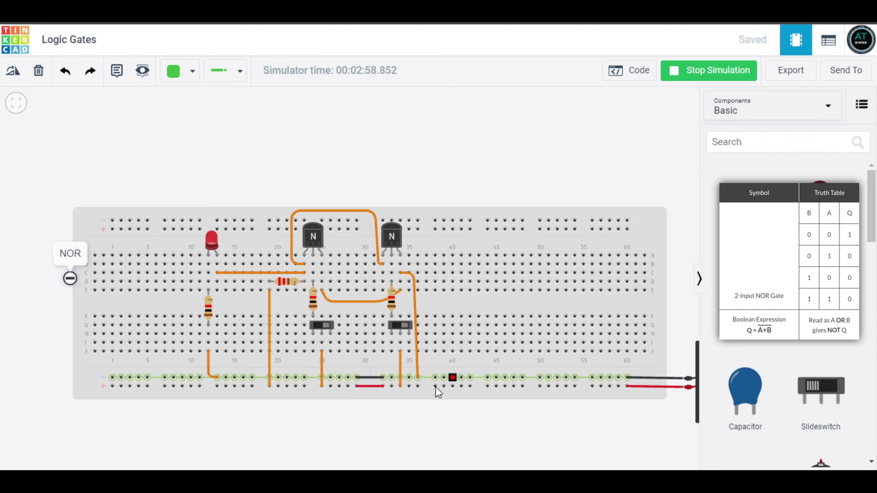
left_click(285, 285)
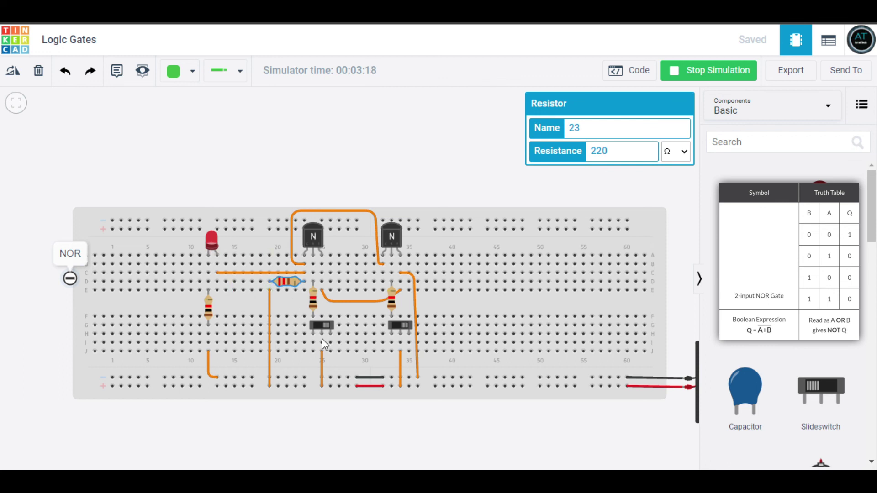
Step: Alternate the NOR gate's left and right input switches, confirming the LED lights only when both are off
left_click(319, 326)
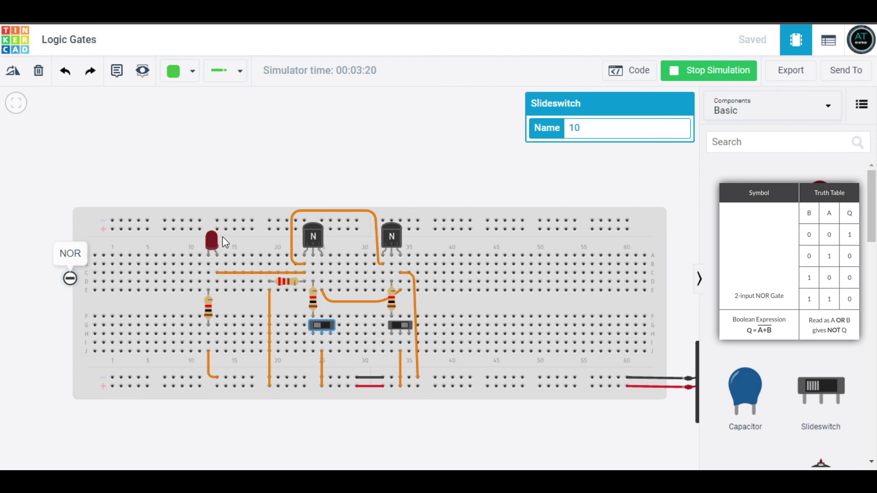
left_click(398, 324)
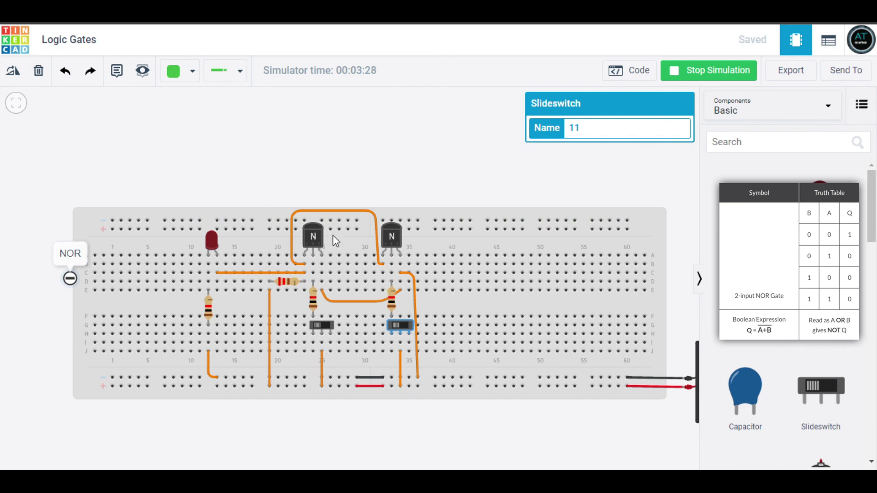
left_click(327, 327)
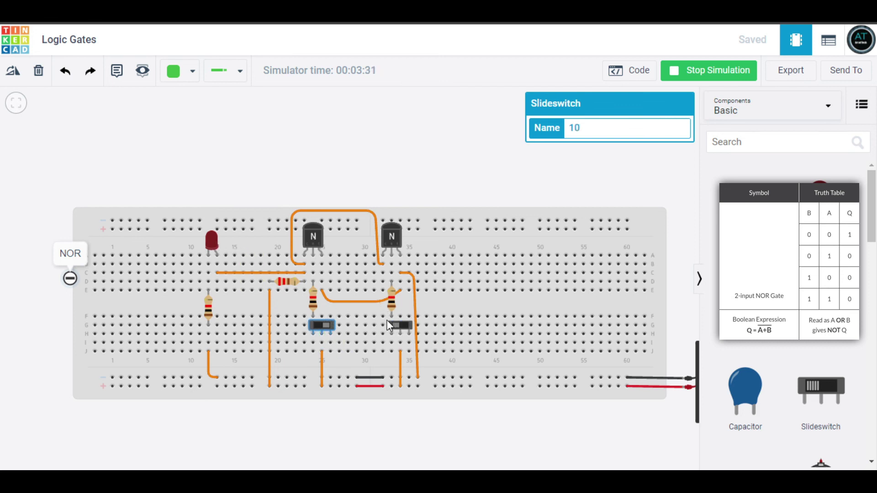
left_click(405, 326)
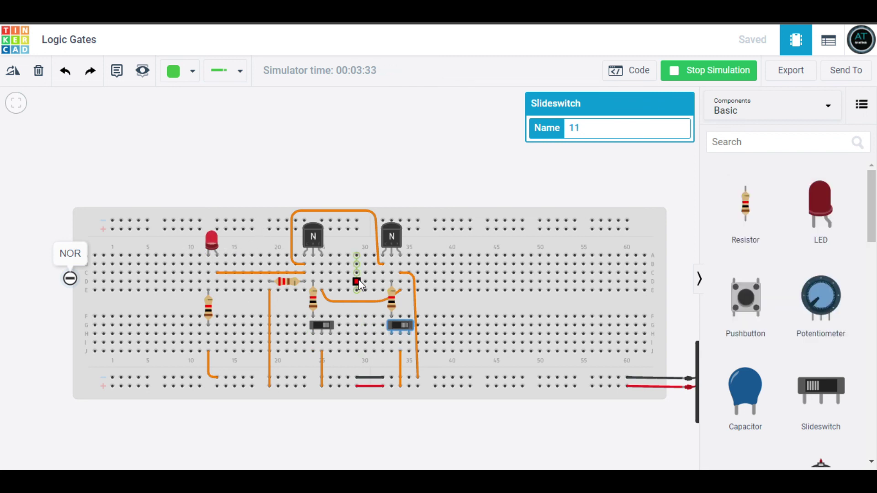
left_click_drag(431, 191, 399, 205)
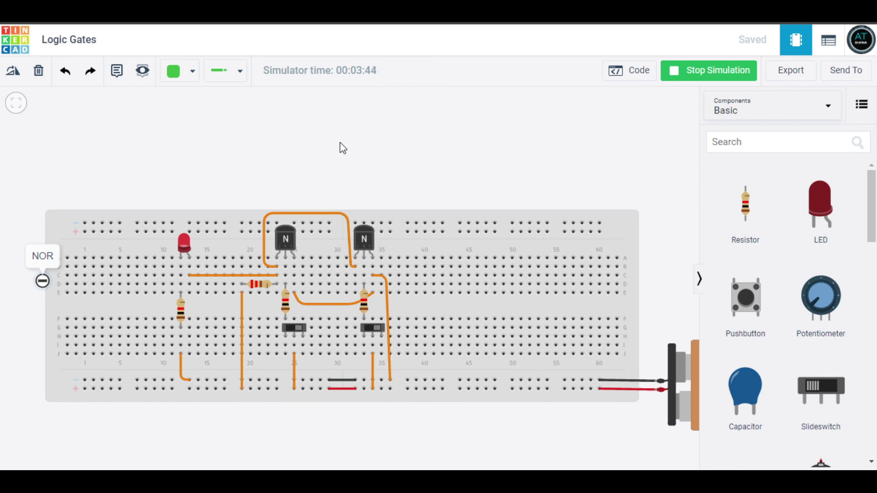
Step: Zoom out and pan the canvas until the NOR, AND, OR and NOT breadboards are all visible
scroll(283, 221, "down", 1)
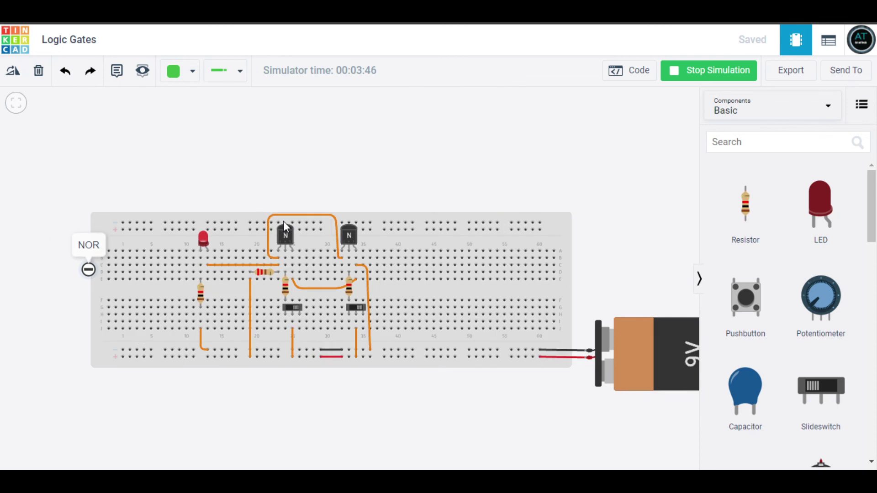
scroll(283, 222, "down", 4)
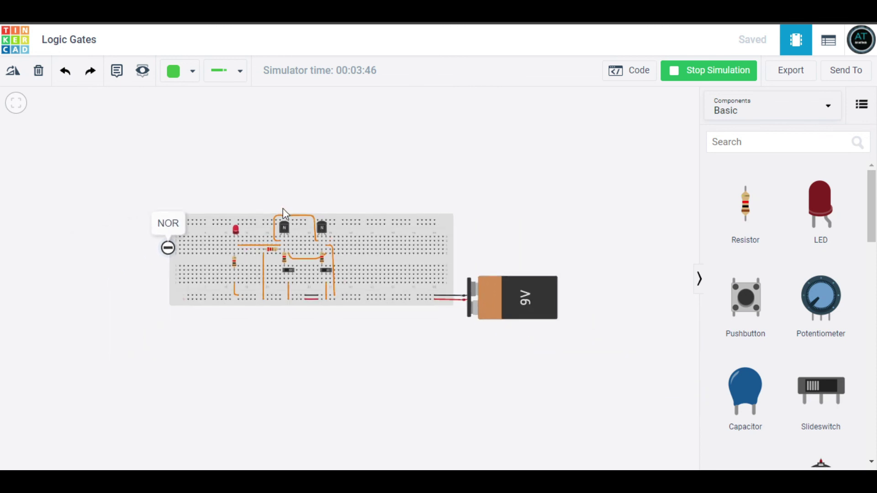
scroll(284, 209, "down", 3)
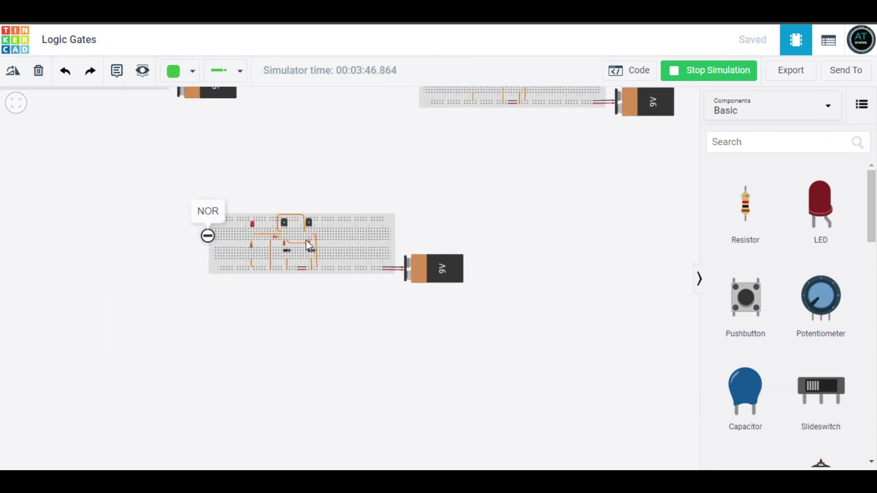
left_click_drag(310, 246, 316, 350)
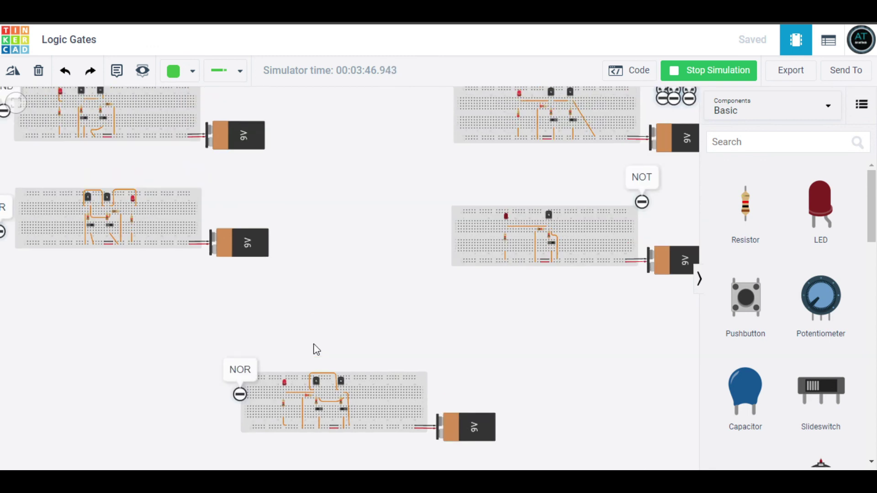